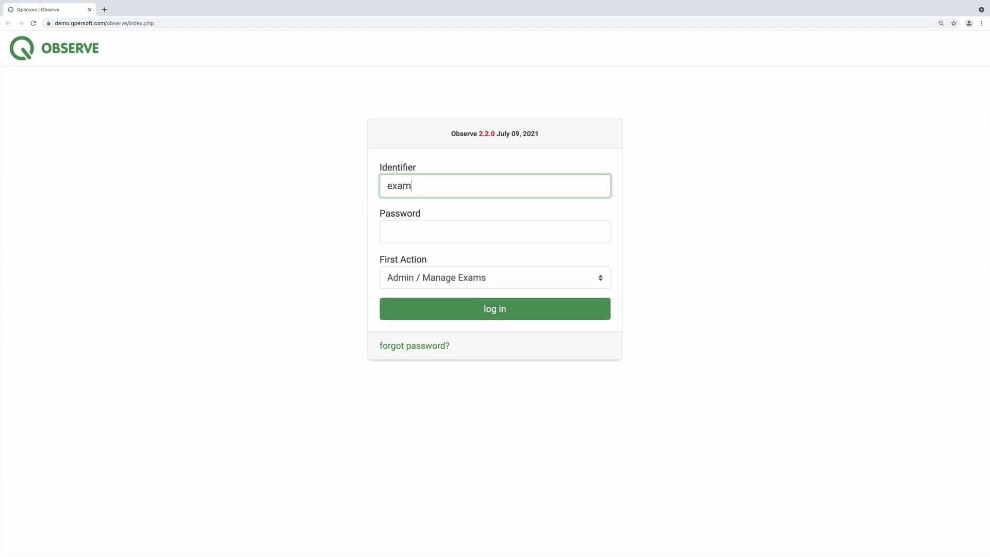
# Step: Enter the examiner's password and set First Action to Perform Exam
pyautogui.click(387, 232)
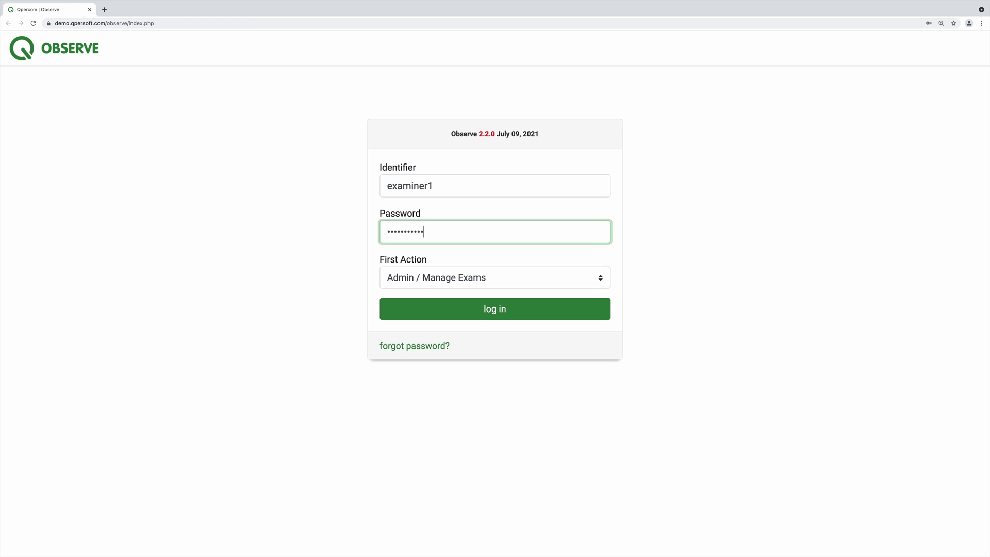
pyautogui.click(447, 271)
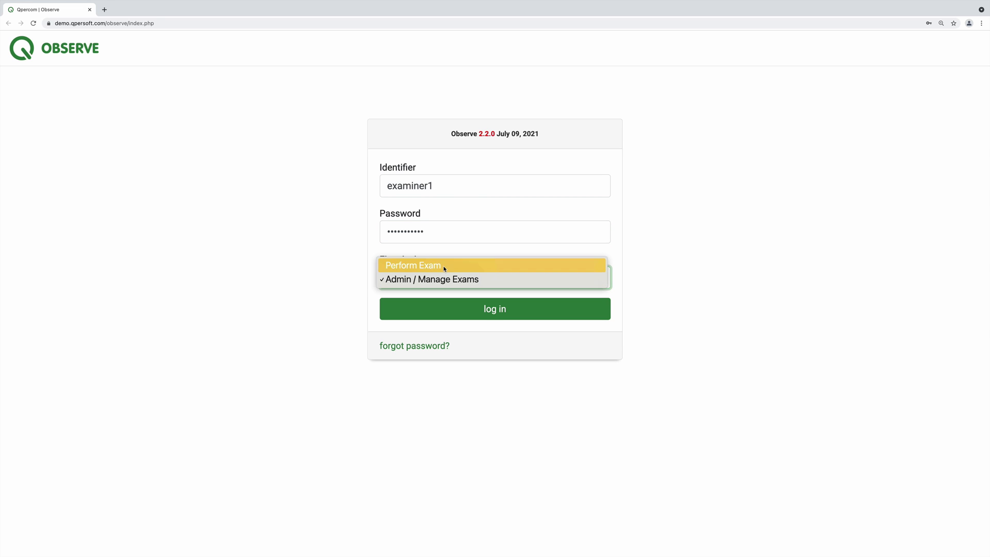
pyautogui.click(444, 266)
# Step: Log in and select 2021-22, Demo Department [DD], Demo Remote Exam, 14/07/2021 Morning Circuit 1
pyautogui.click(486, 309)
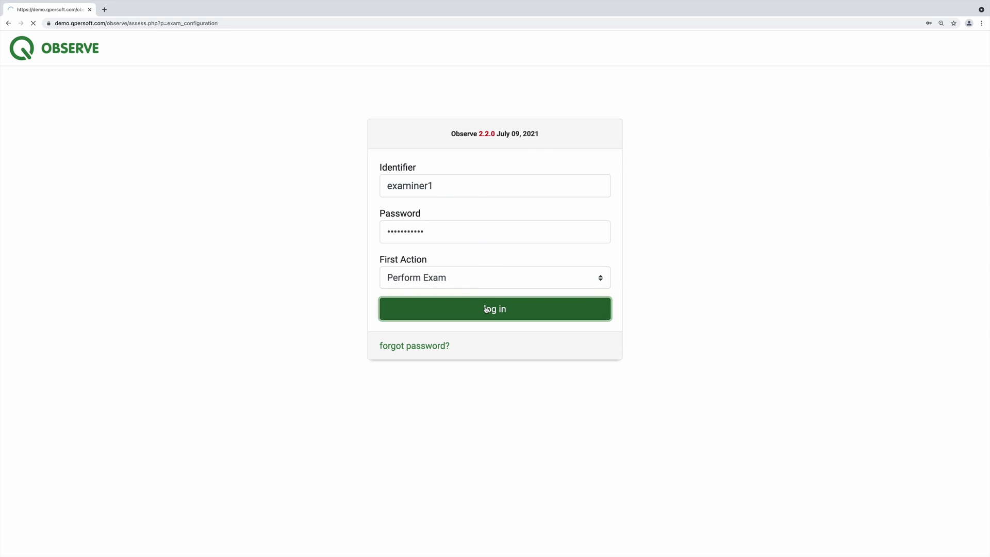
pyautogui.click(494, 128)
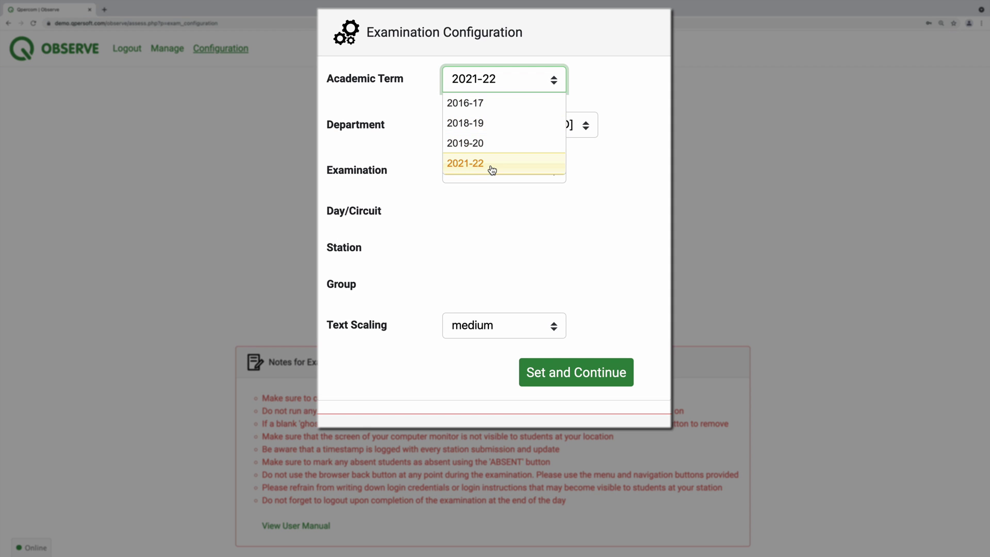
pyautogui.click(492, 182)
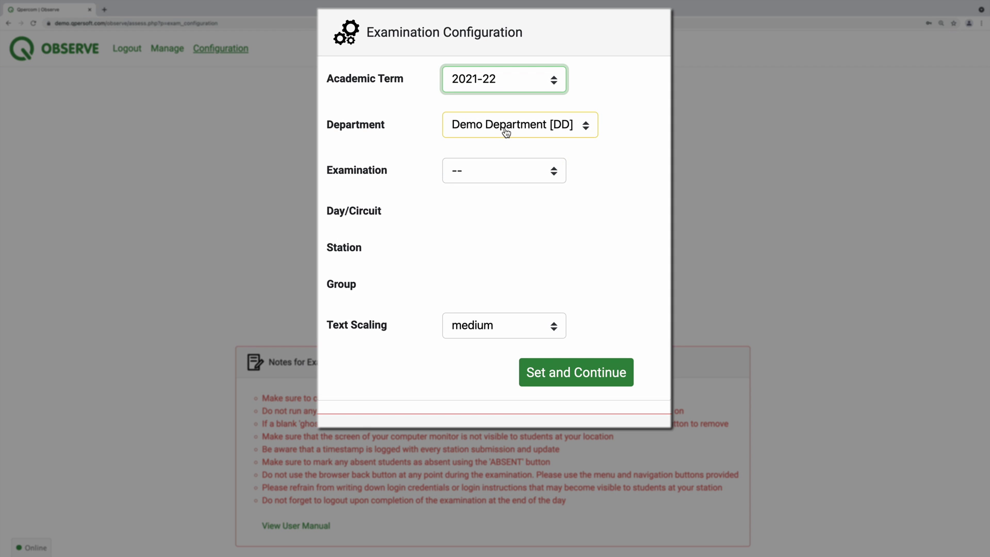
pyautogui.click(507, 133)
pyautogui.click(503, 169)
pyautogui.click(504, 171)
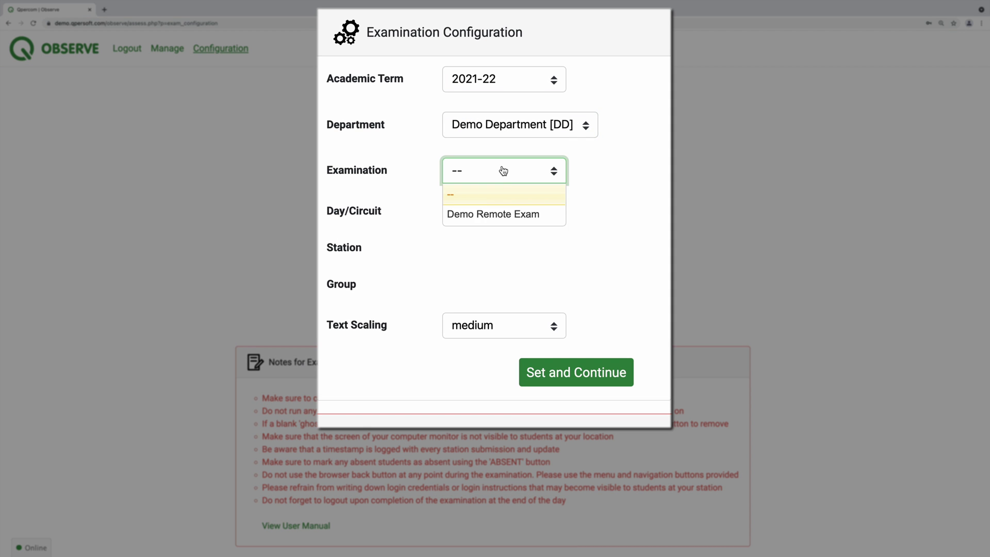
pyautogui.click(499, 214)
pyautogui.click(500, 215)
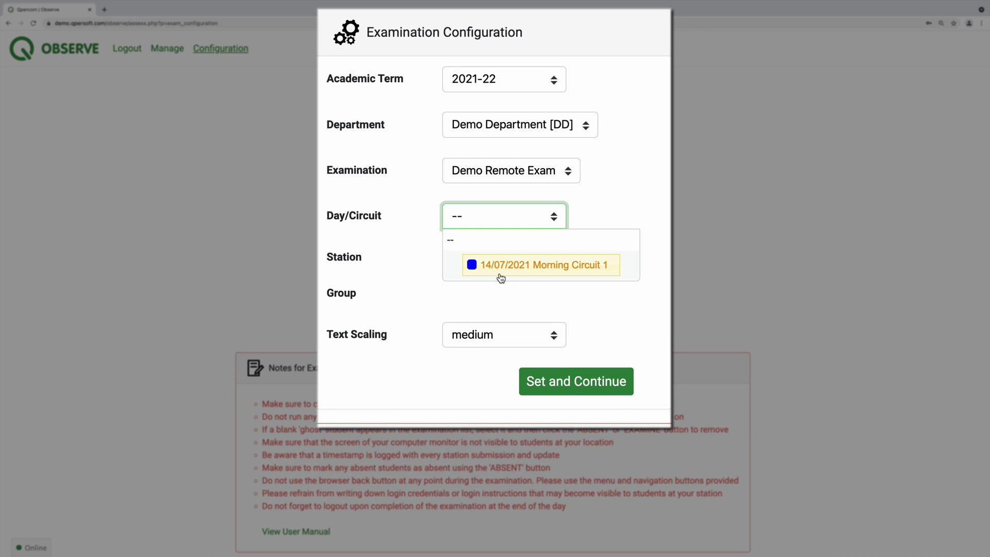
pyautogui.click(502, 266)
# Step: Choose station 1 - Breaking Bad News and Group 1 [2], keep medium text scaling, and set
pyautogui.click(508, 263)
pyautogui.click(508, 263)
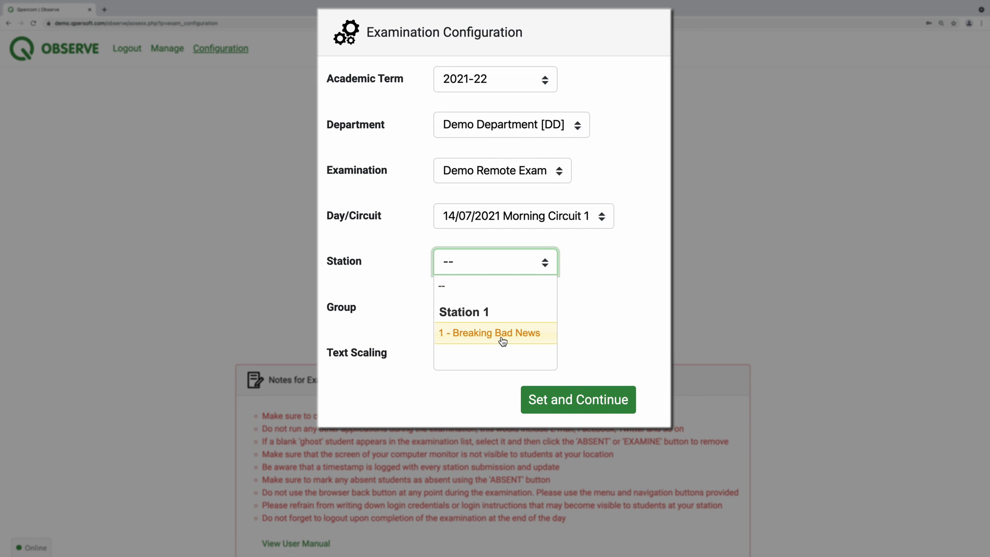
pyautogui.click(503, 334)
pyautogui.click(504, 309)
pyautogui.click(504, 351)
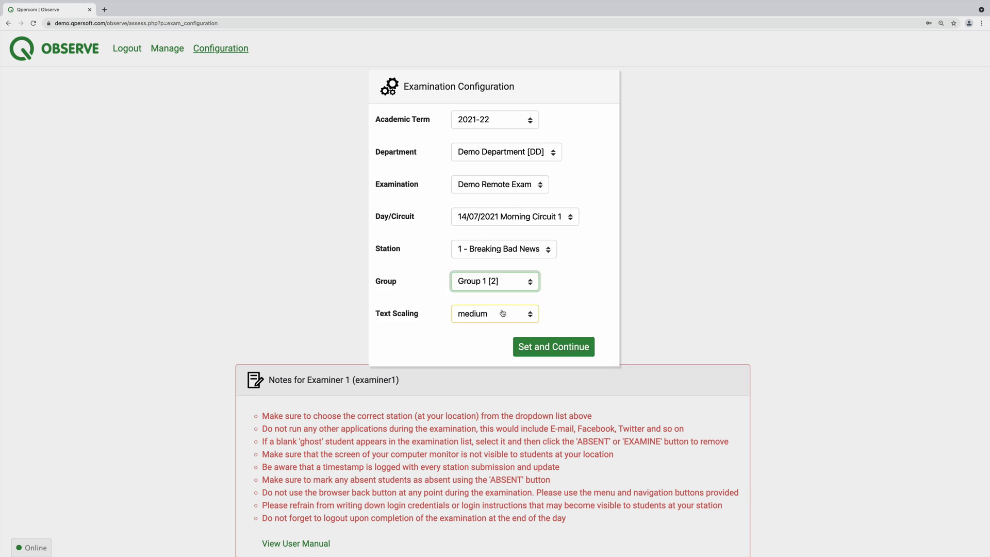
pyautogui.click(502, 306)
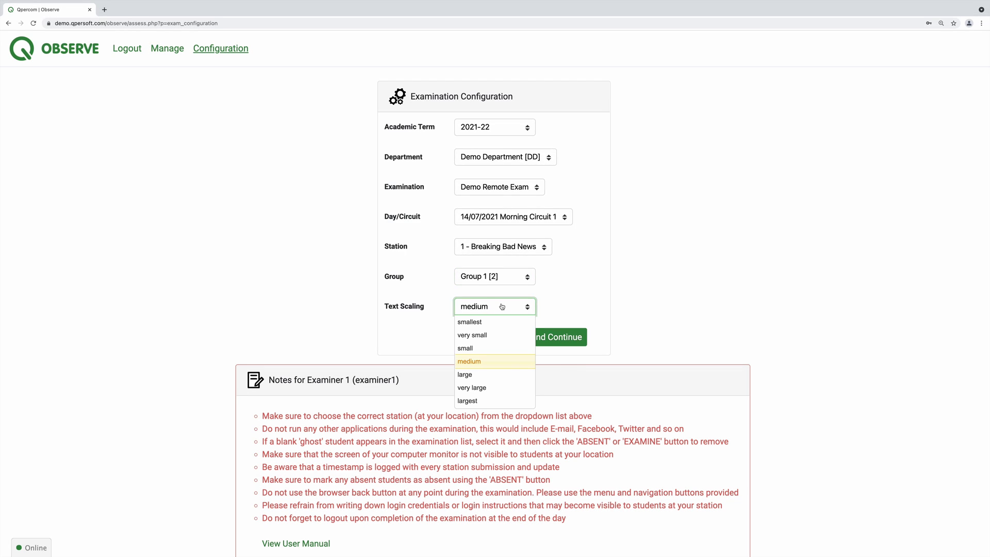
pyautogui.click(485, 363)
pyautogui.click(538, 338)
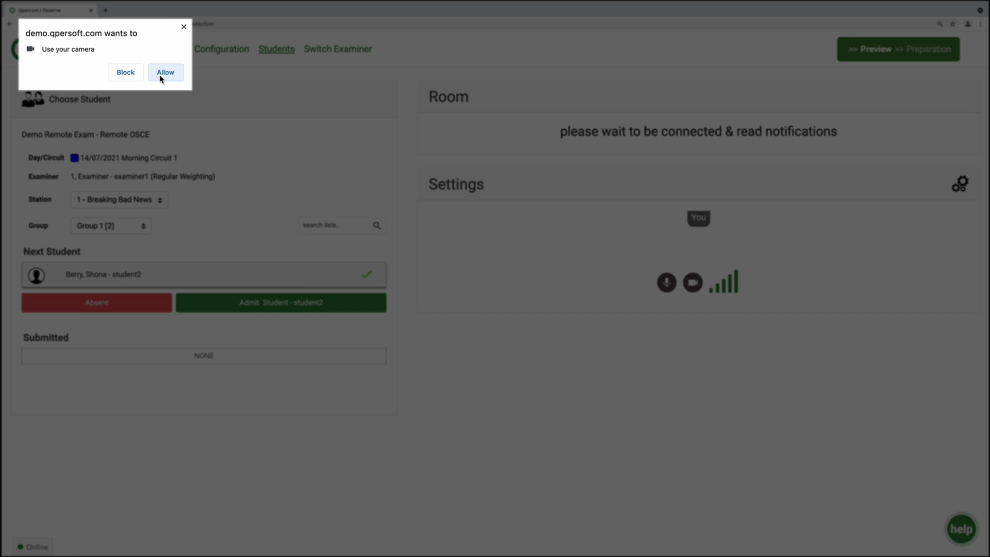
# Step: Allow camera and microphone access, then close the welcome Attention notice
pyautogui.click(164, 72)
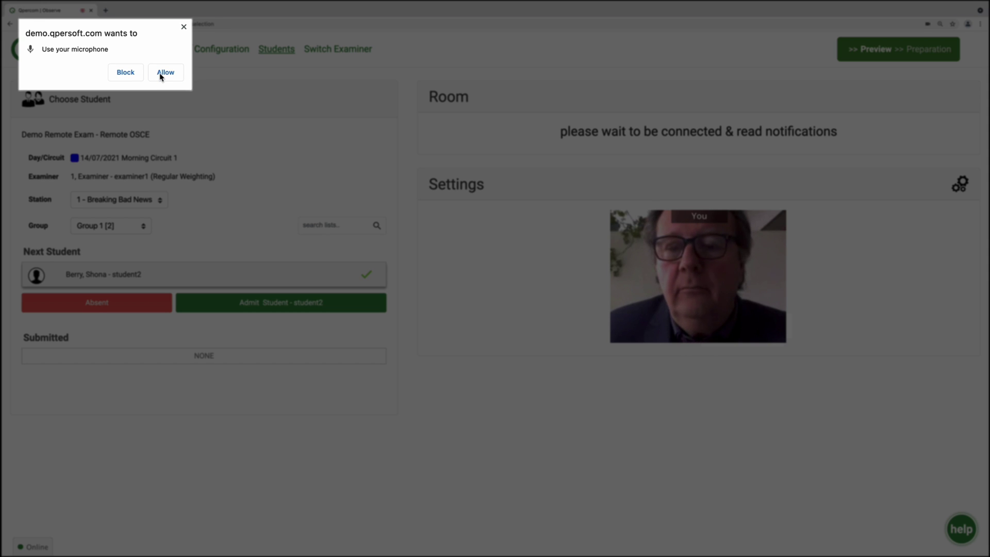
pyautogui.click(160, 74)
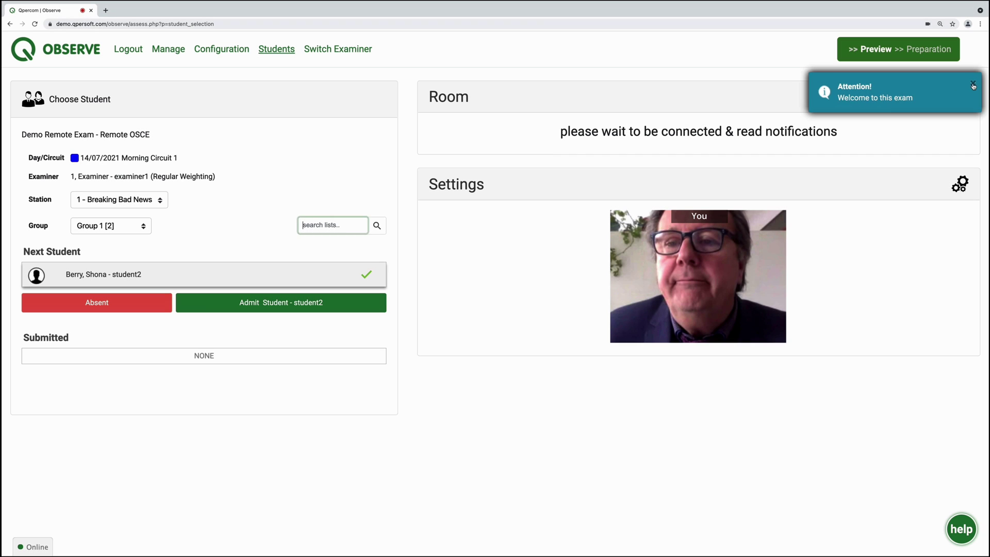
pyautogui.click(979, 85)
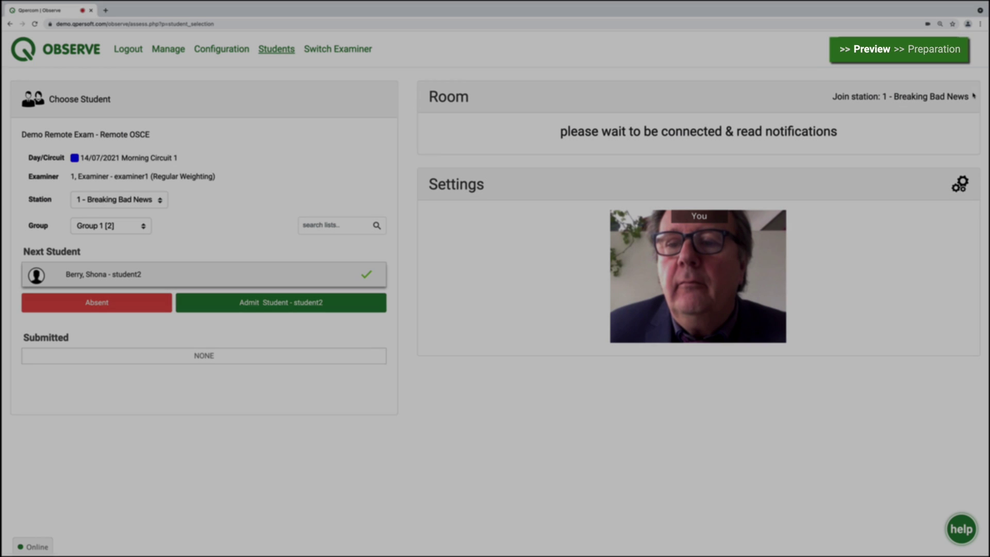
pyautogui.click(960, 184)
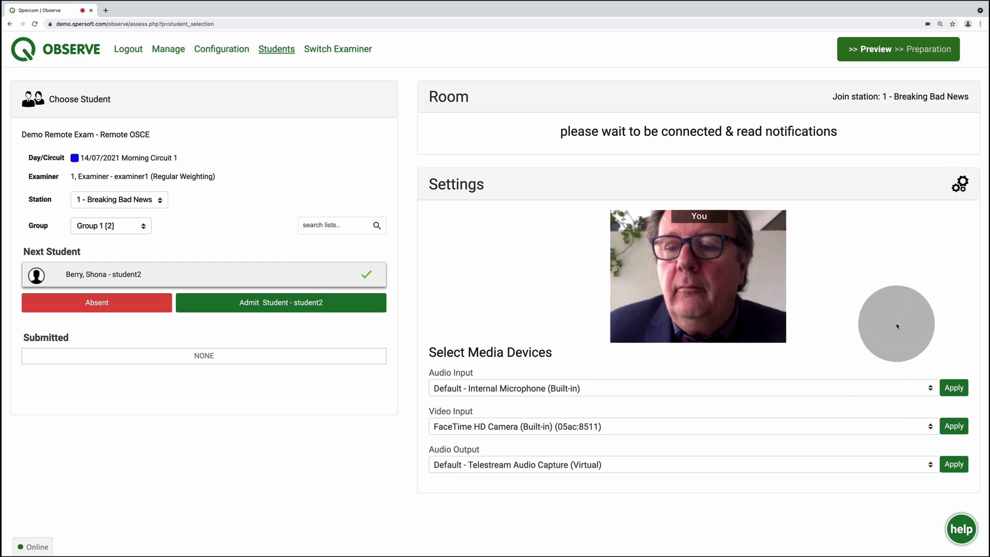
pyautogui.click(888, 388)
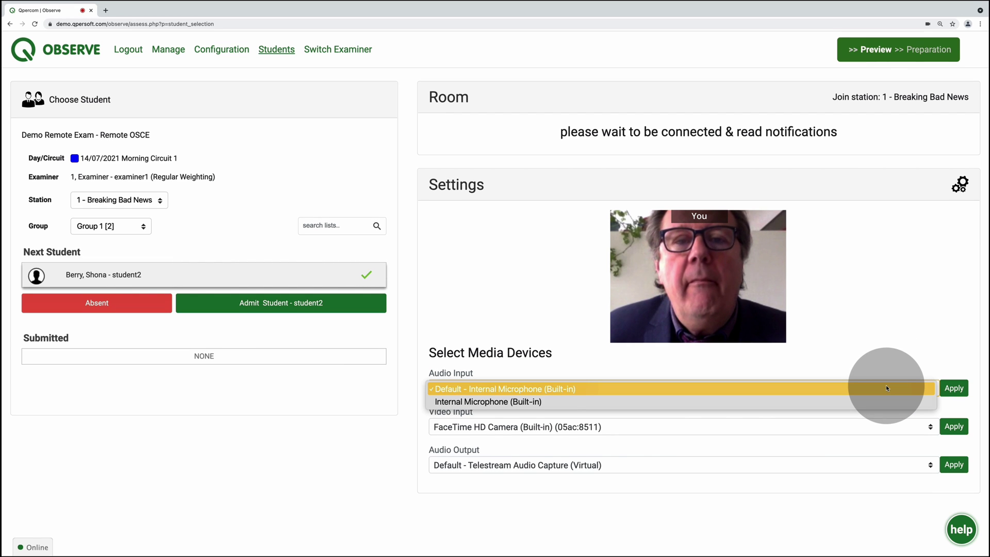
pyautogui.click(887, 388)
pyautogui.click(877, 427)
pyautogui.click(878, 427)
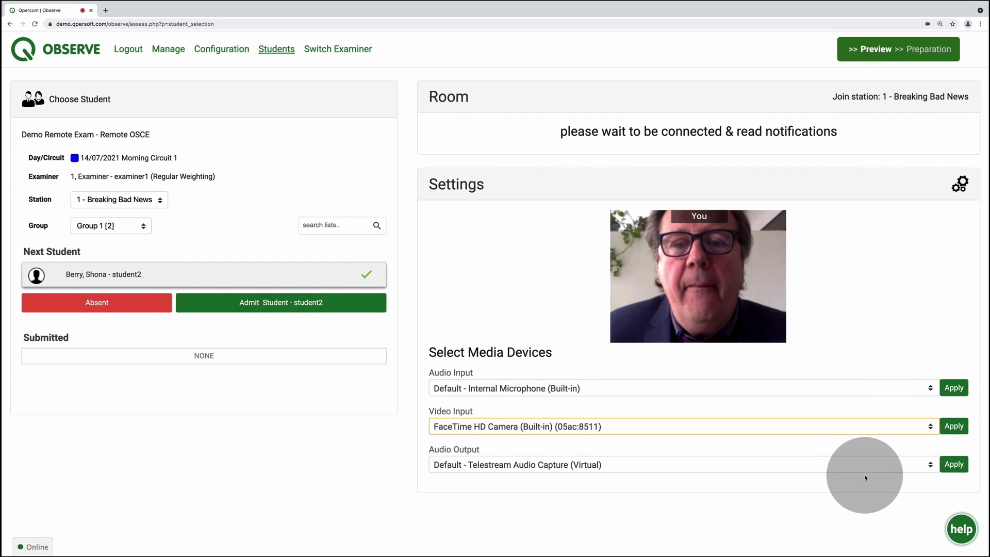
pyautogui.click(865, 478)
pyautogui.click(869, 465)
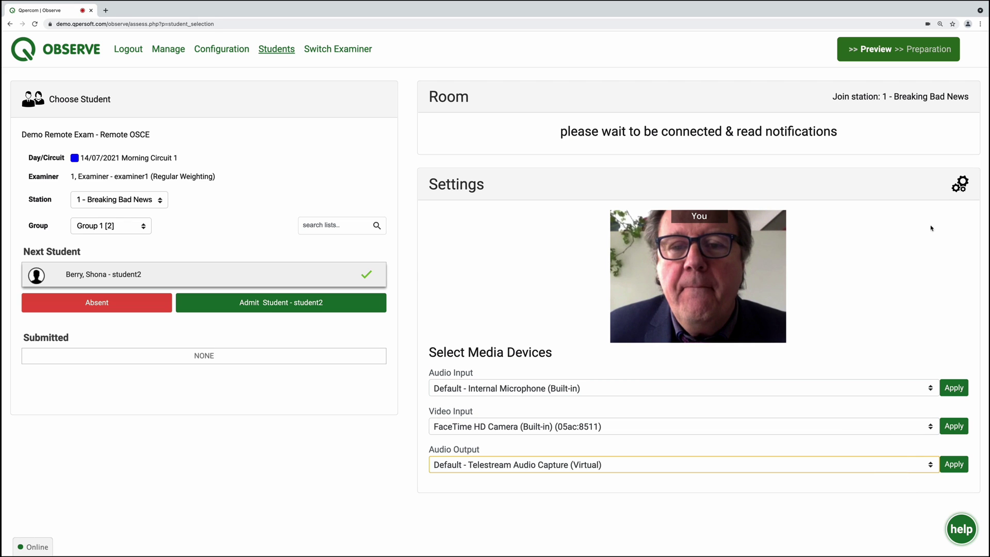
pyautogui.click(959, 188)
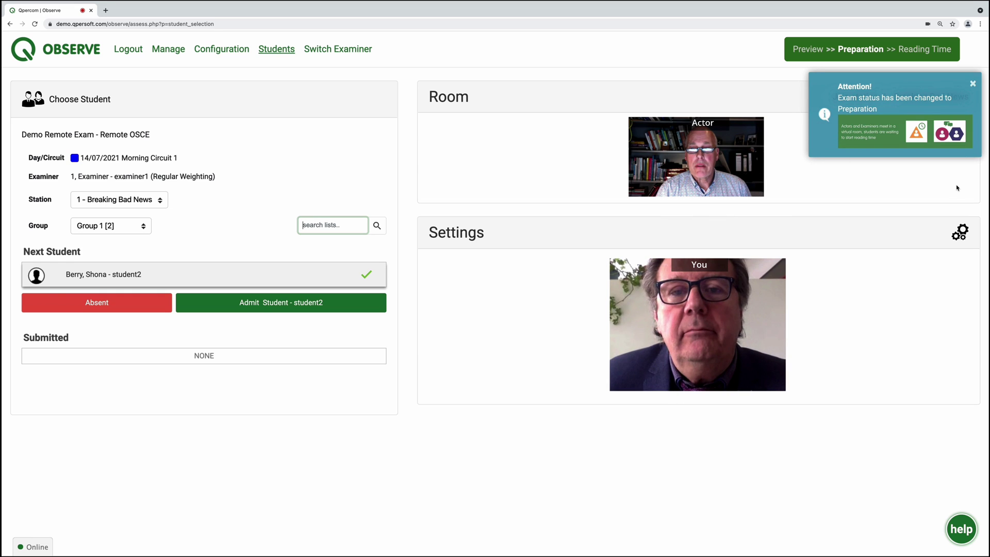
# Step: Clear the Preparation, Reading Time and Admit Student notices, then admit the next student
pyautogui.click(972, 84)
pyautogui.click(972, 86)
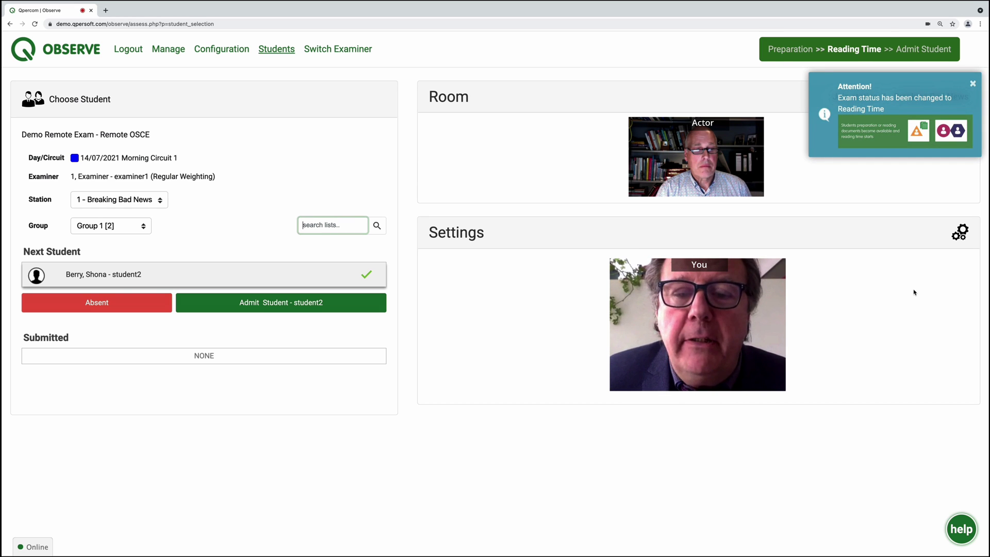
pyautogui.click(974, 83)
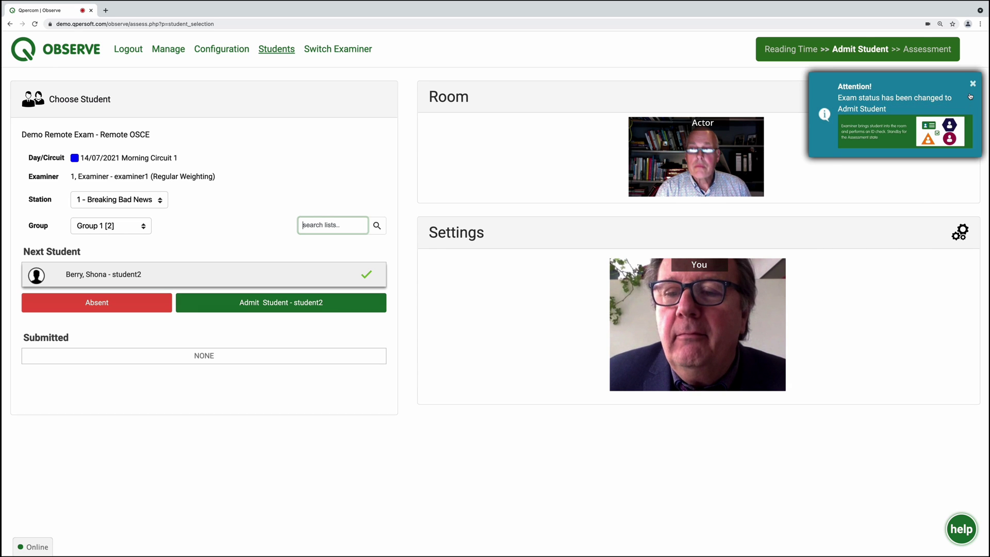
pyautogui.click(935, 110)
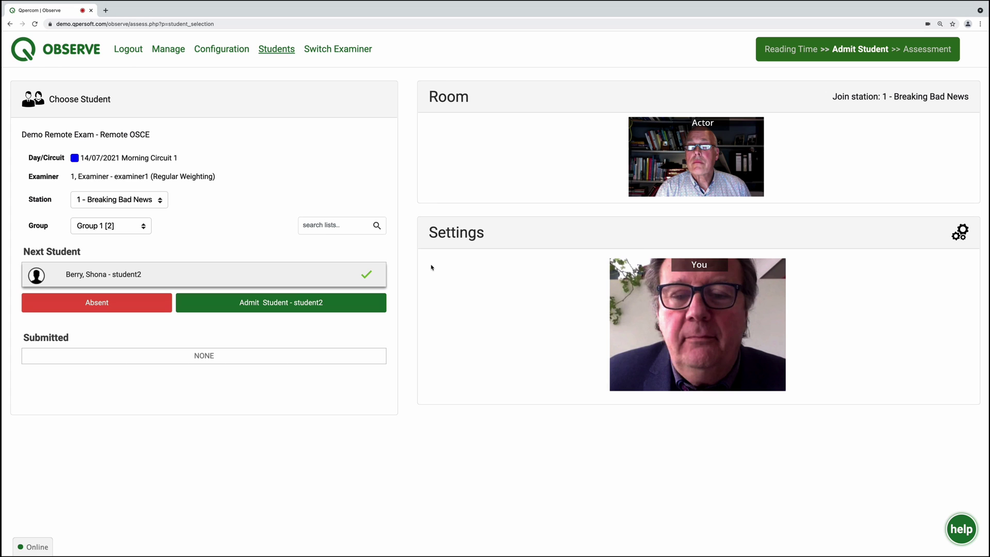
pyautogui.click(289, 303)
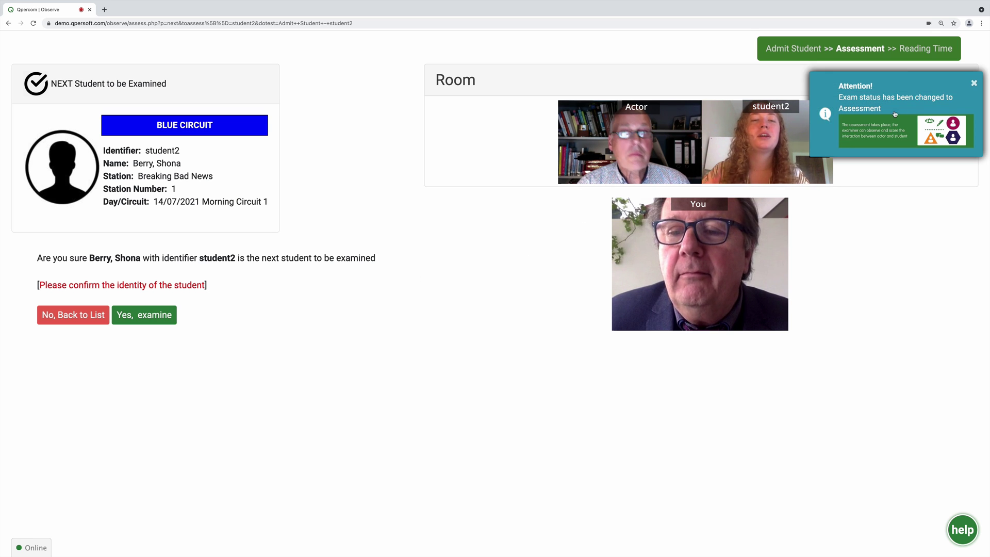
# Step: Dismiss the status notice and confirm the student's identity with 'Yes, examine'
pyautogui.click(975, 85)
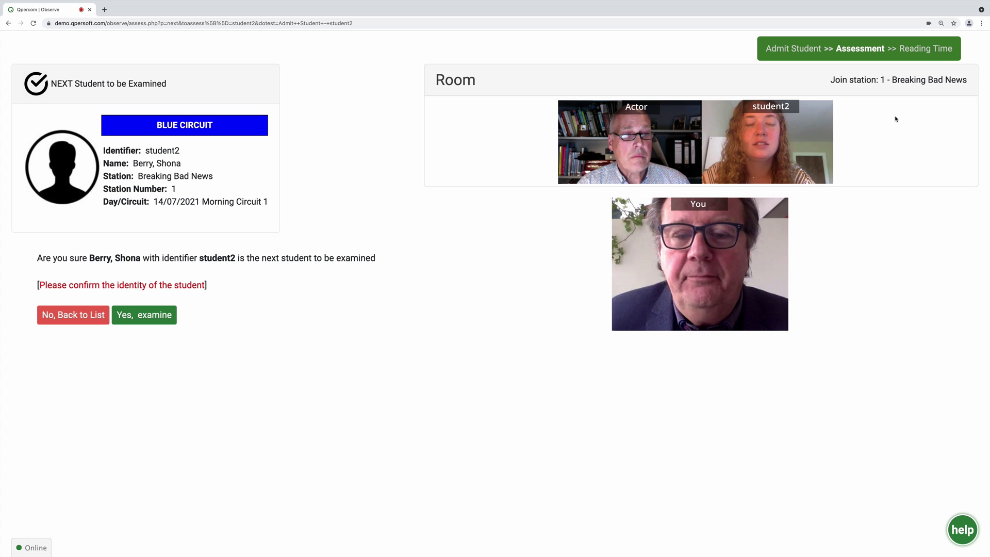
pyautogui.click(135, 316)
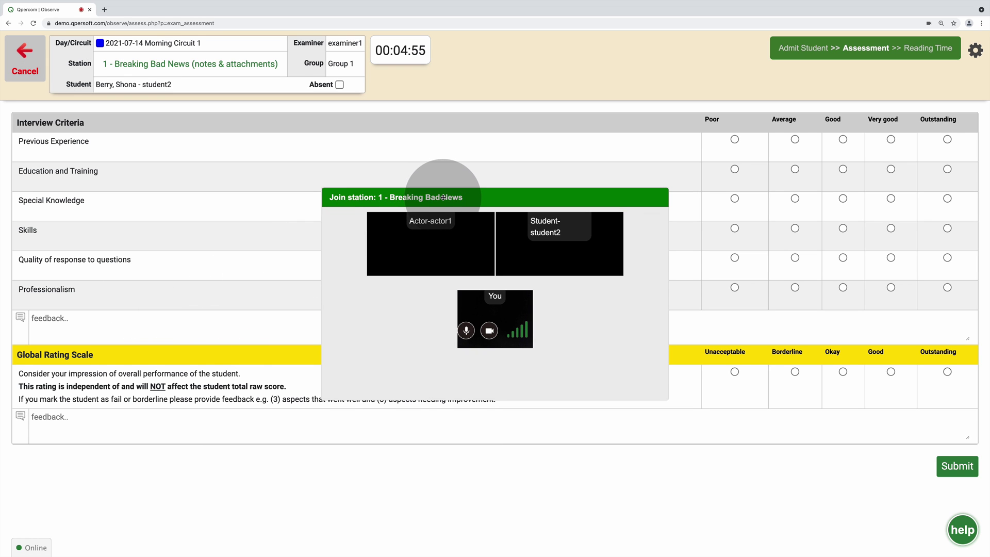
# Step: Reposition the station video window to the lower left and widen it
pyautogui.moveTo(442, 198); pyautogui.dragTo(241, 324)
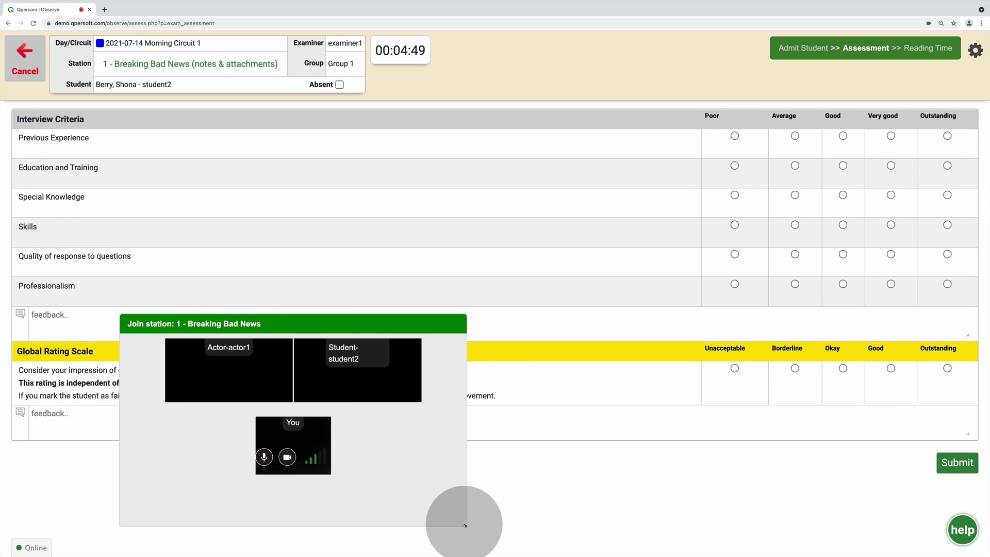
pyautogui.moveTo(465, 525); pyautogui.dragTo(731, 513)
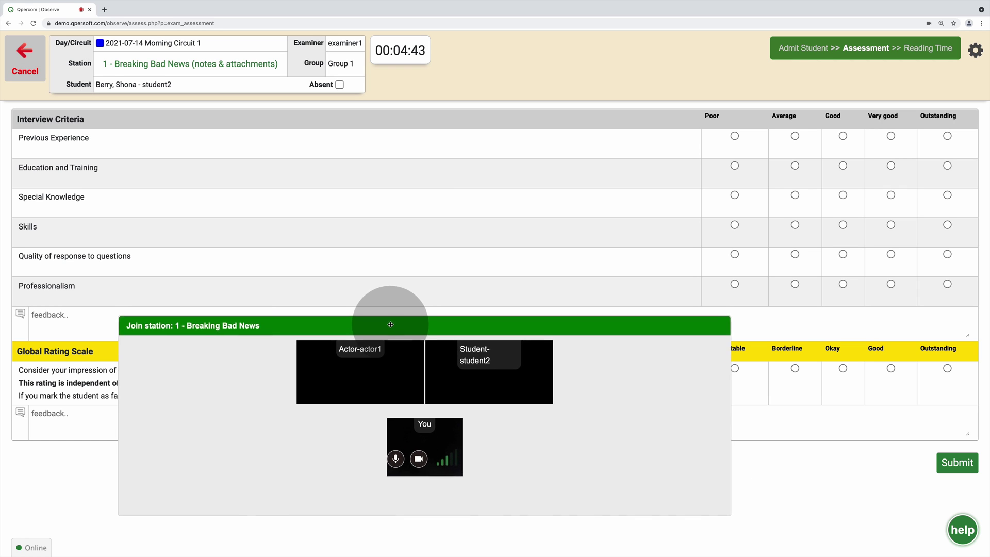
pyautogui.moveTo(393, 322); pyautogui.dragTo(346, 350)
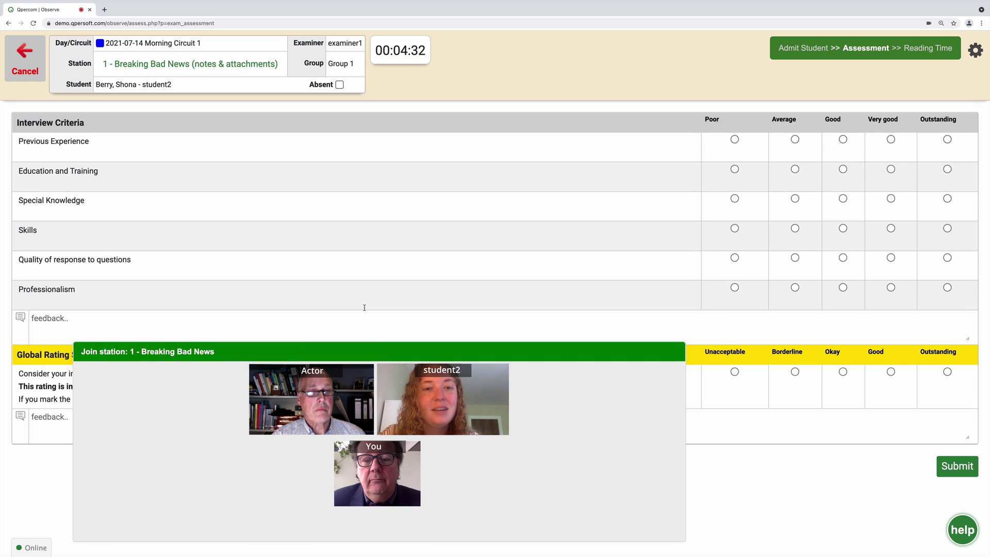
# Step: Review the station 1 Examiner Instructions, then briefly share the handout with the student
pyautogui.click(231, 67)
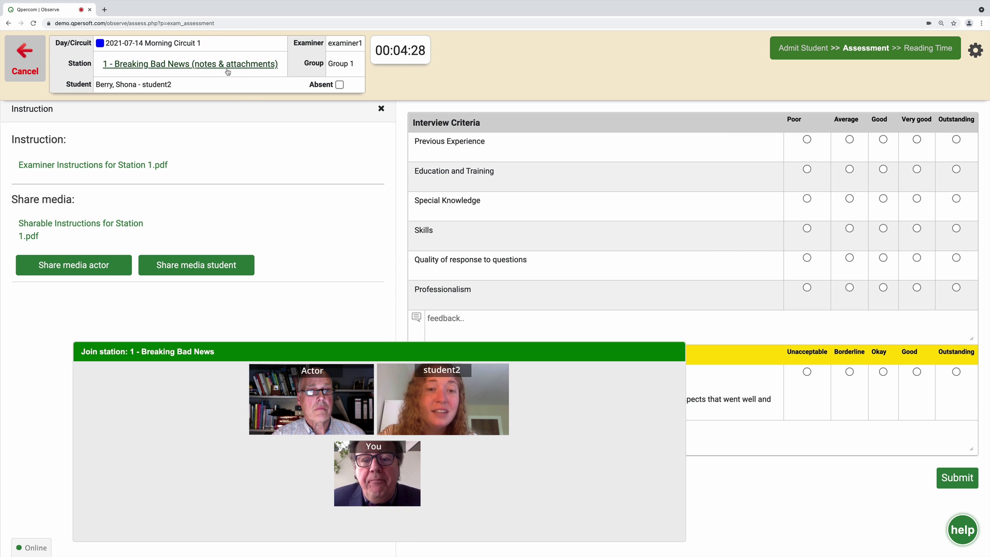
pyautogui.click(128, 167)
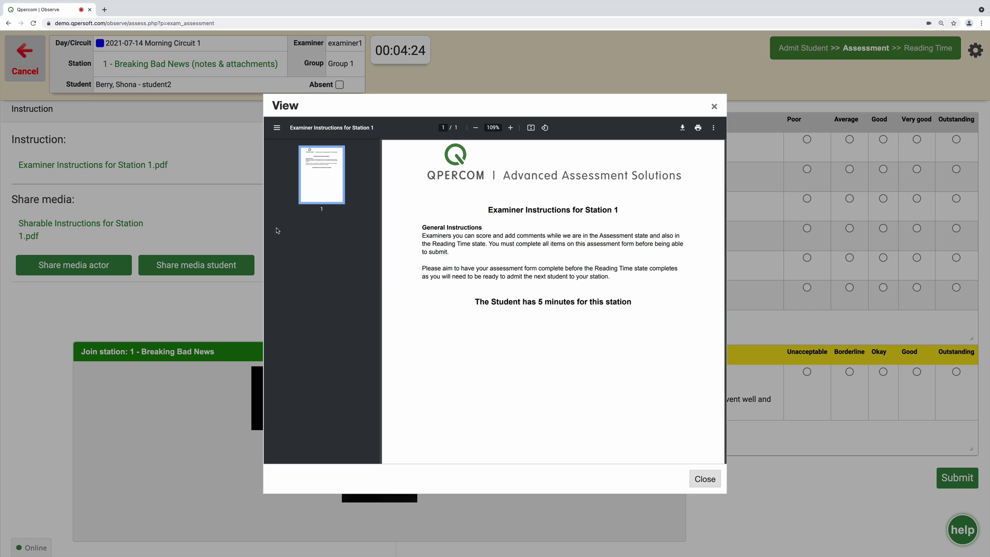
pyautogui.click(705, 479)
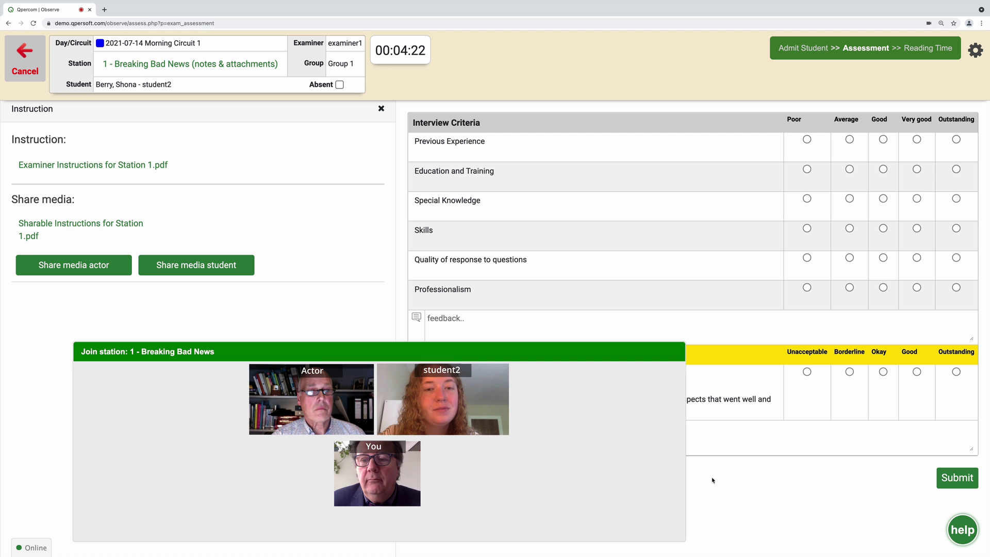
pyautogui.click(213, 267)
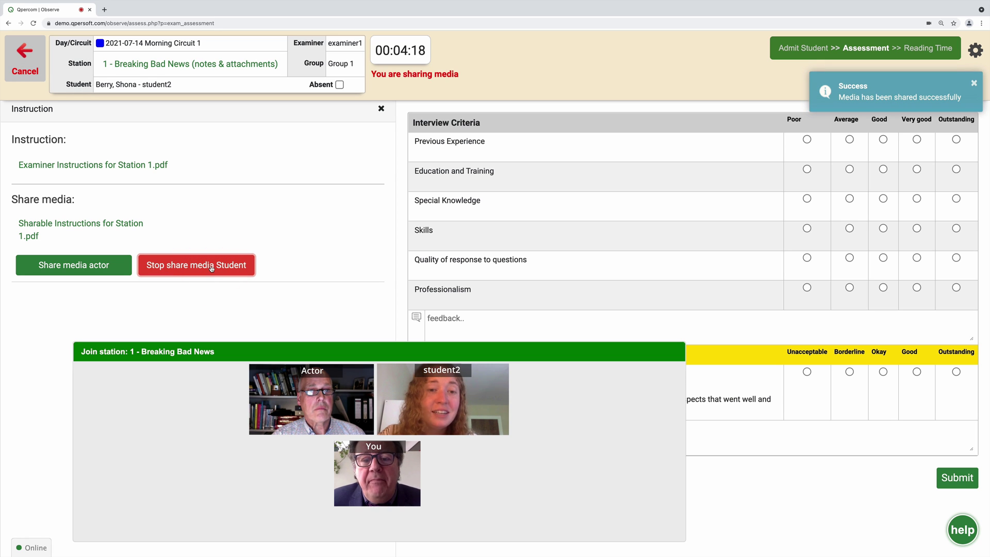
pyautogui.click(212, 268)
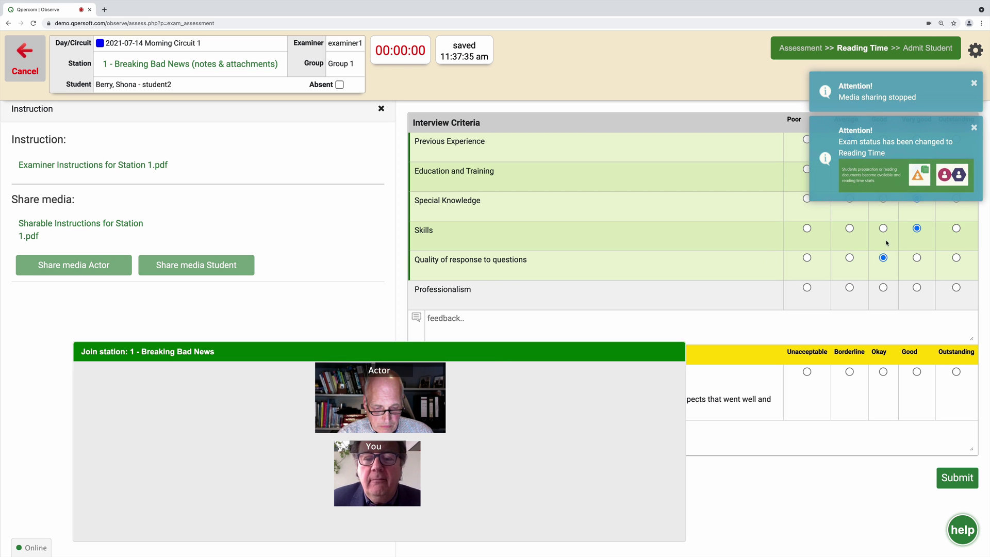
# Step: Rate Professionalism Very good, add 'Very professional' feedback, and submit the assessment
pyautogui.click(974, 127)
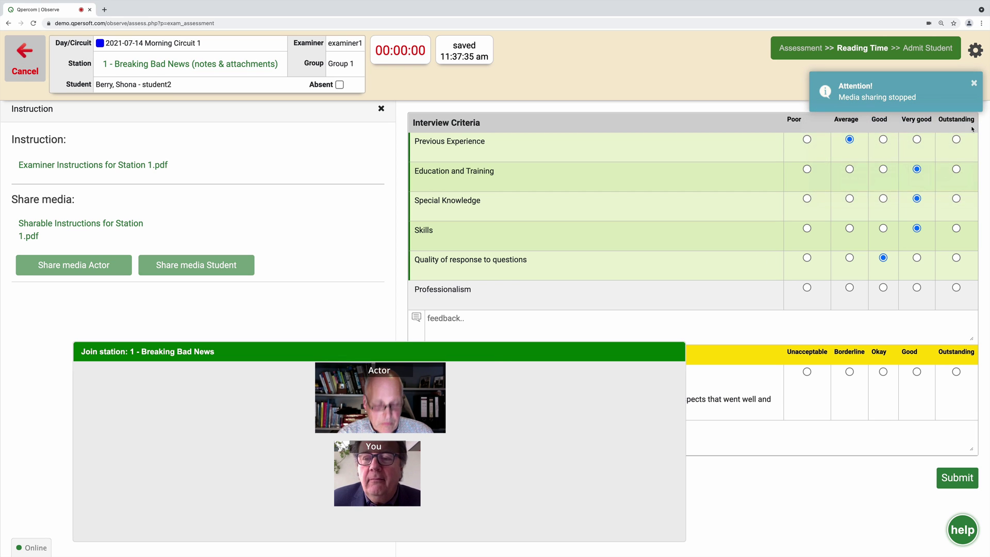
pyautogui.click(973, 84)
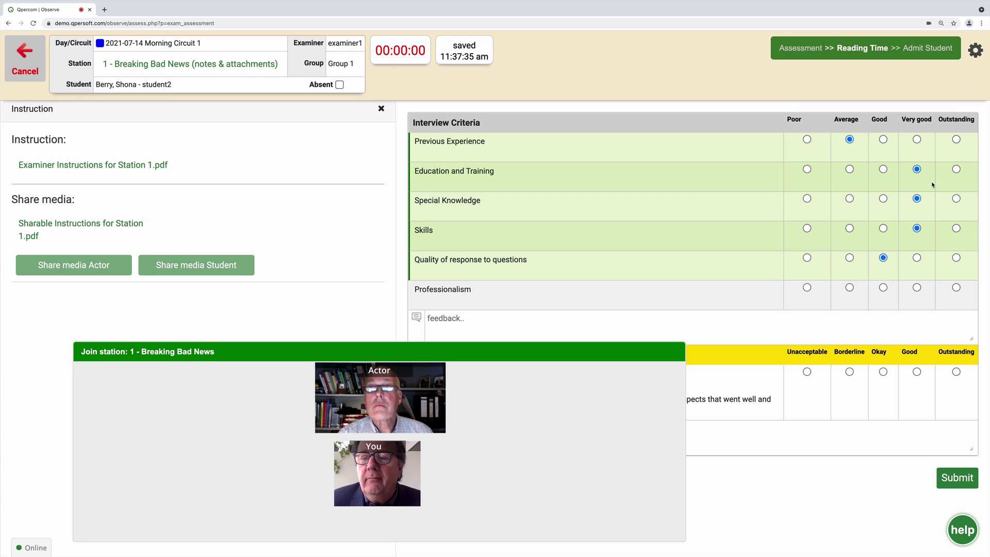
pyautogui.click(918, 287)
pyautogui.click(708, 329)
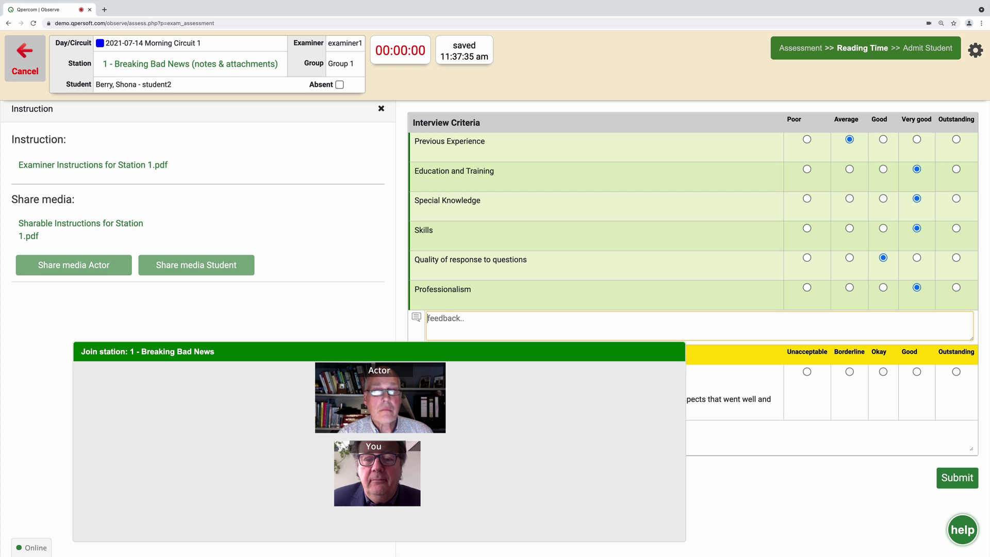
pyautogui.write('Very professional')
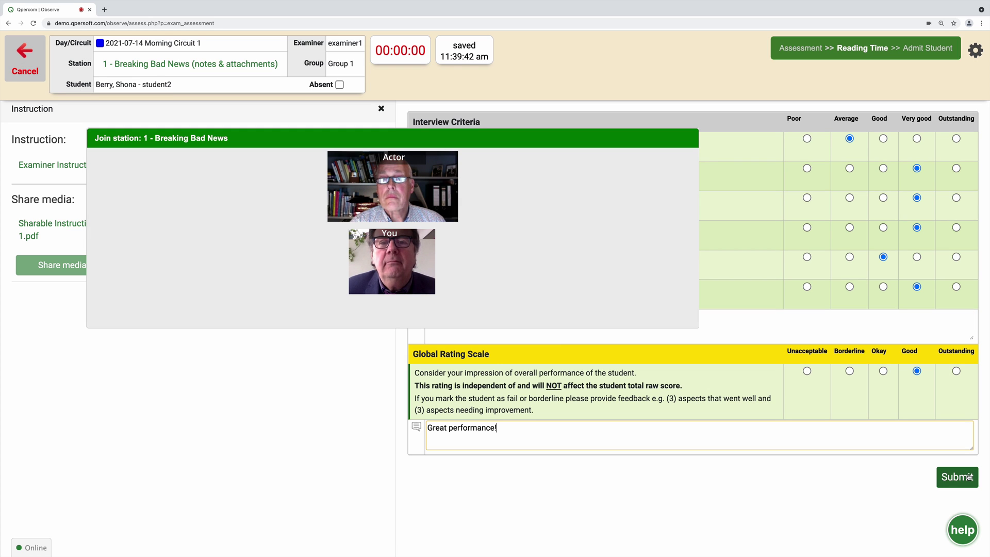
pyautogui.click(969, 476)
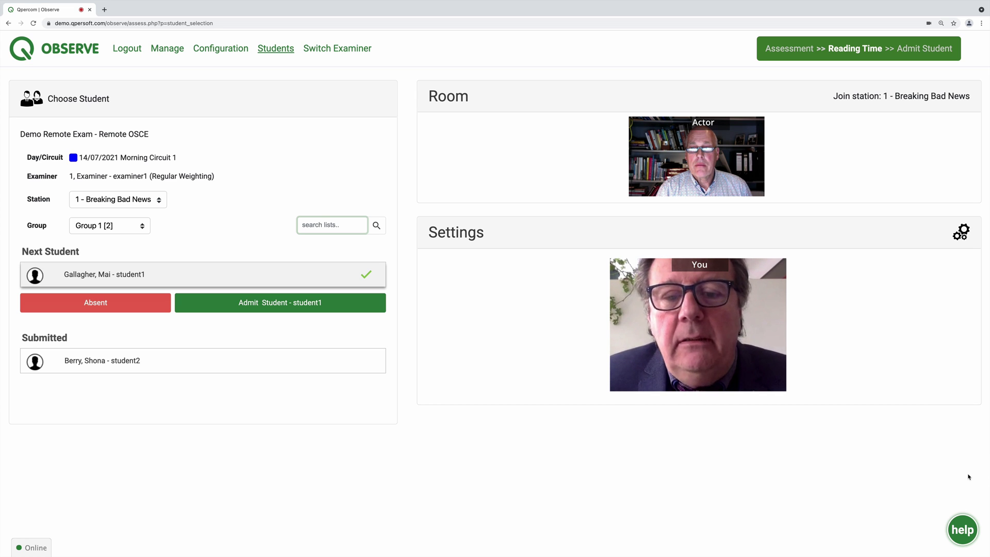
# Step: Report a Missing student issue, then clear the confirmation and Group finished notices
pyautogui.click(963, 530)
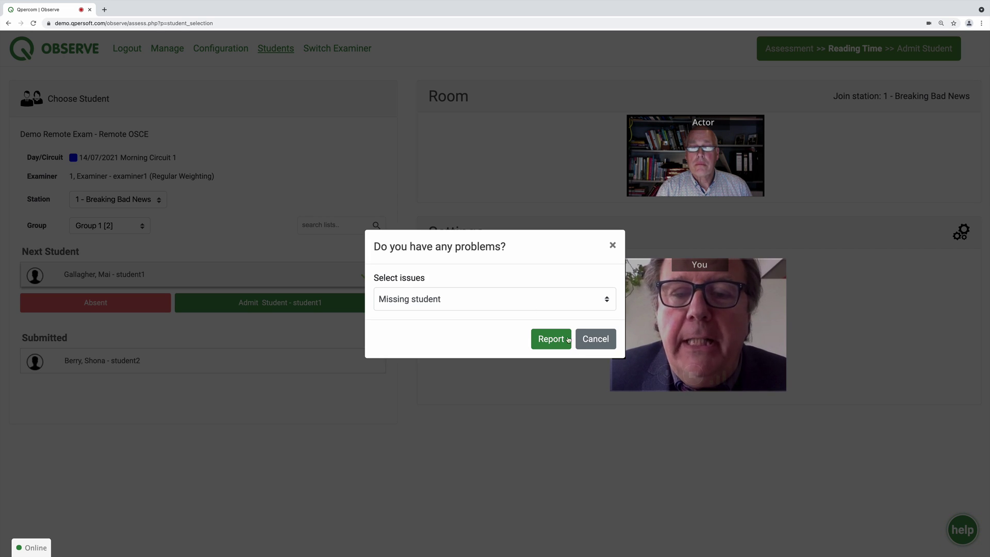
pyautogui.click(515, 301)
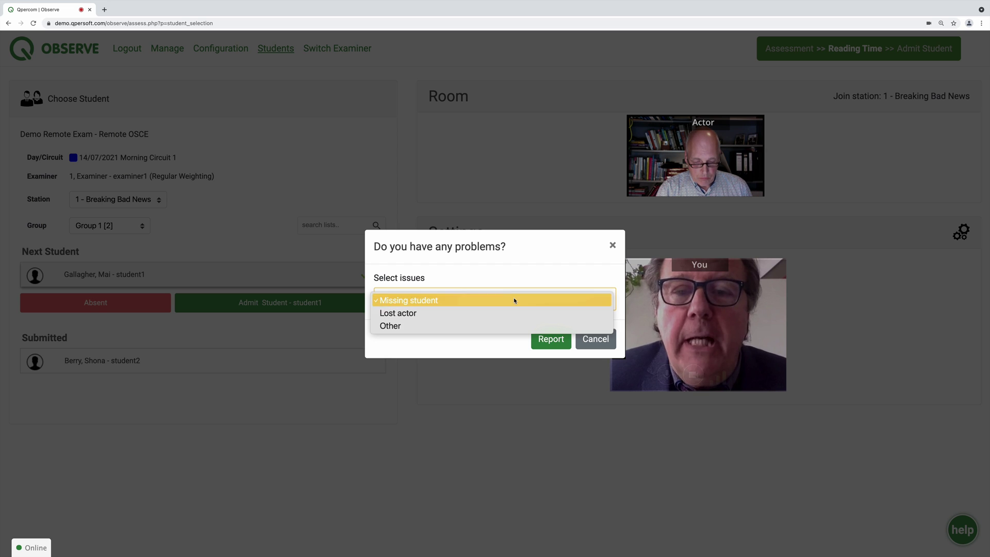
pyautogui.click(515, 300)
pyautogui.click(551, 340)
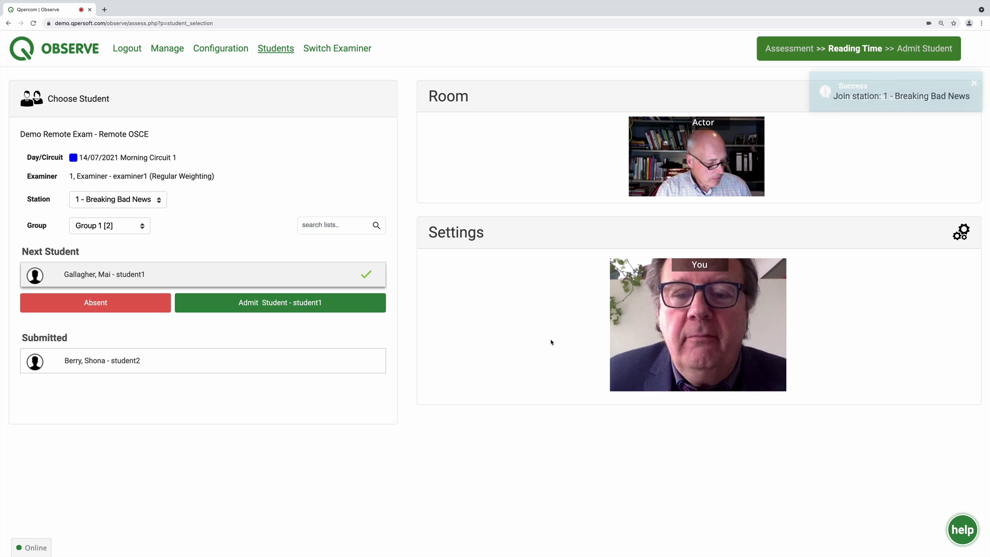
pyautogui.click(975, 83)
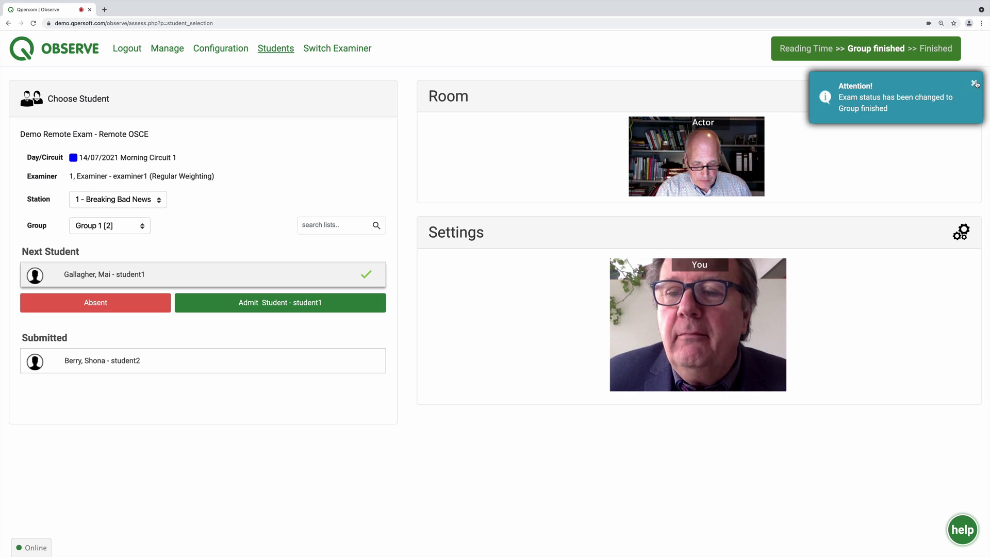
pyautogui.click(975, 83)
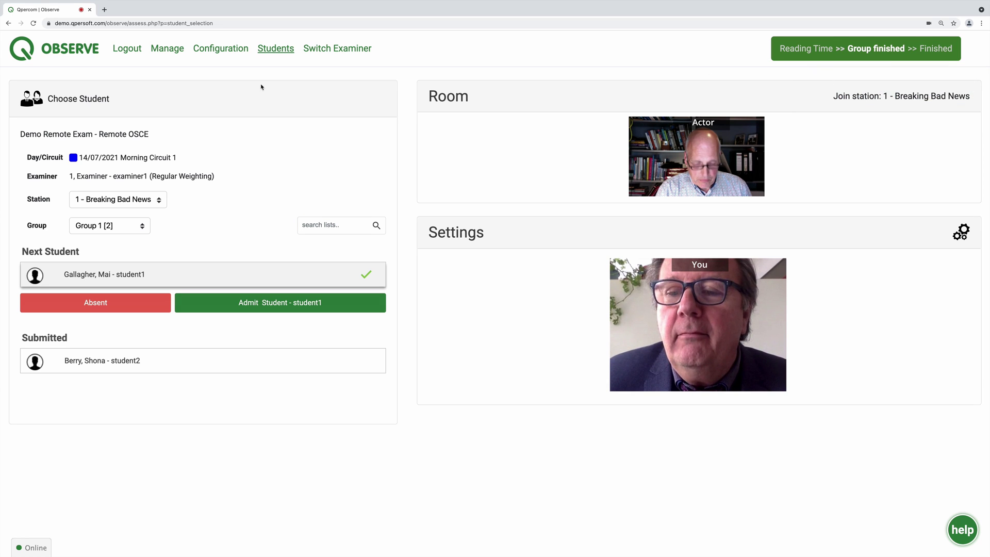